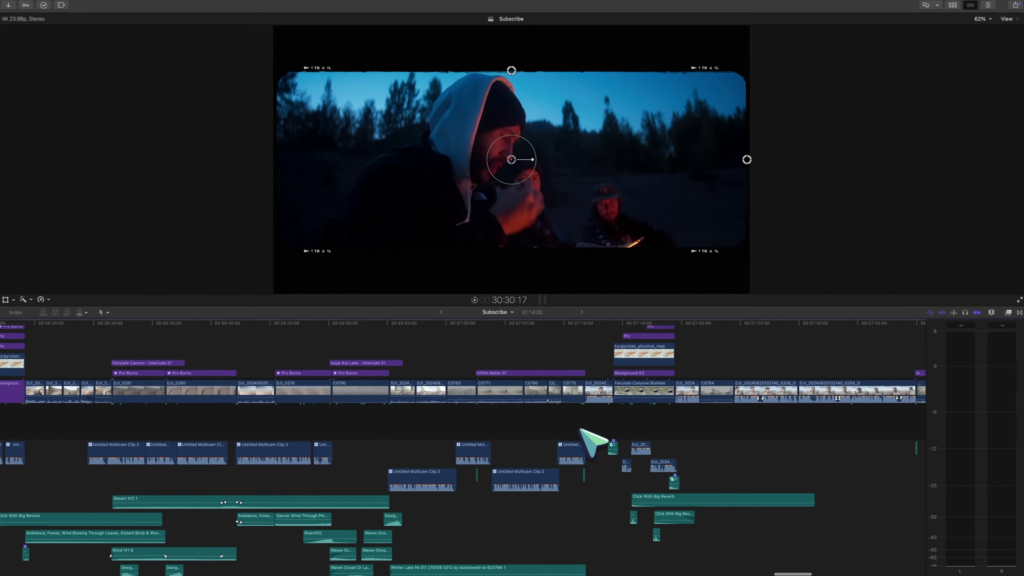
Copy the Campfire 2 sound clip and step the playhead toward 00:30:30 for pasting.
{"action": "scroll", "coordinate": [584, 416], "scroll_direction": "left", "scroll_amount": 10}
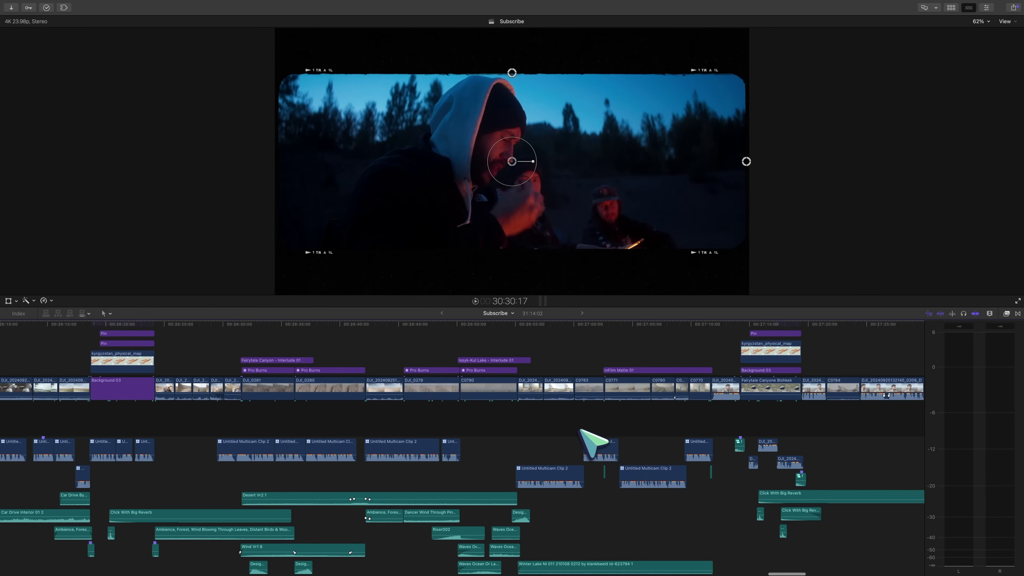
{"action": "key", "text": "shift+z"}
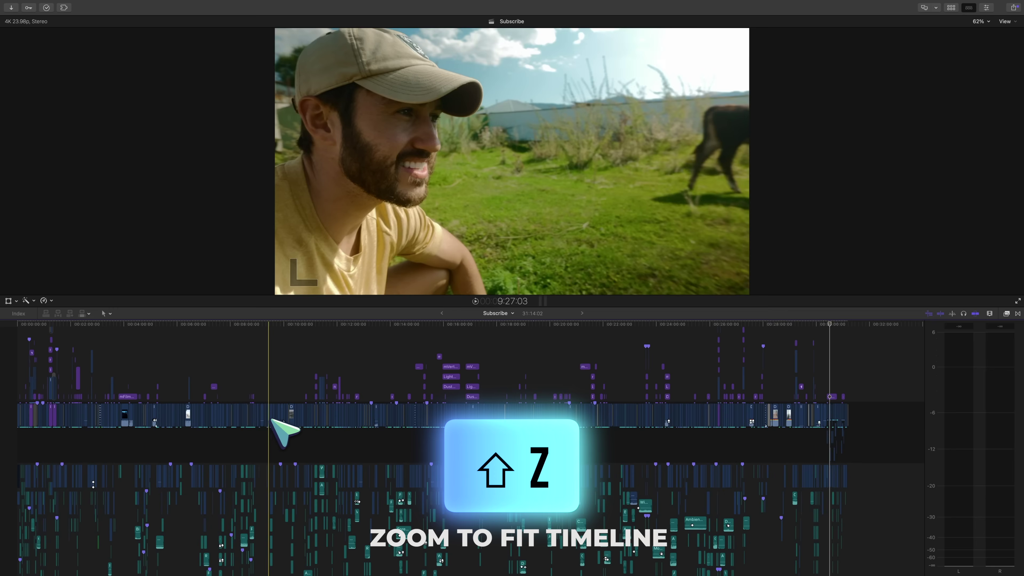
{"action": "key", "text": "super+equal"}
{"action": "key", "text": "super+equal"}
{"action": "key", "text": "super+equal"}
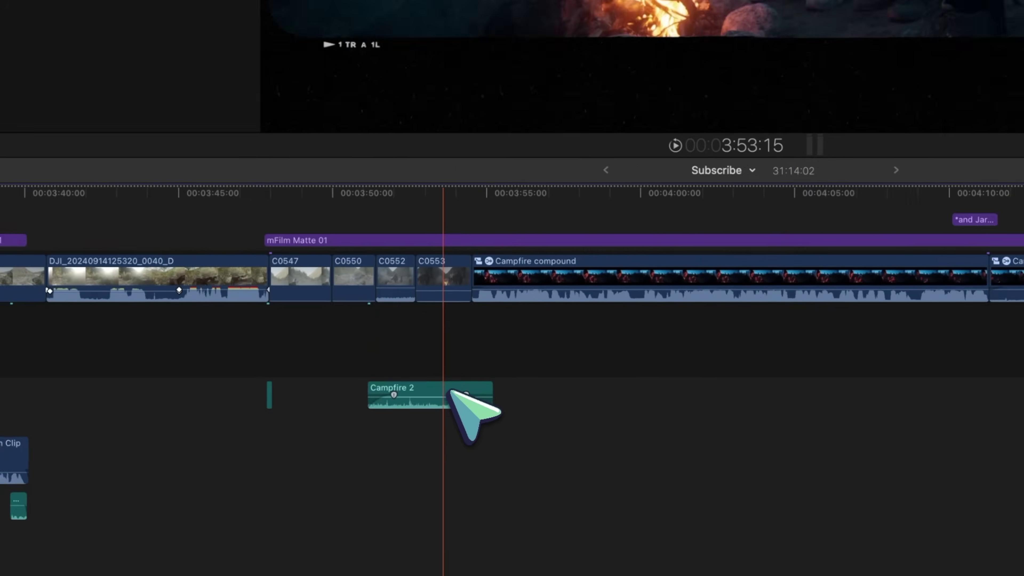
{"action": "left_click", "coordinate": [450, 391]}
{"action": "key", "text": "super+c"}
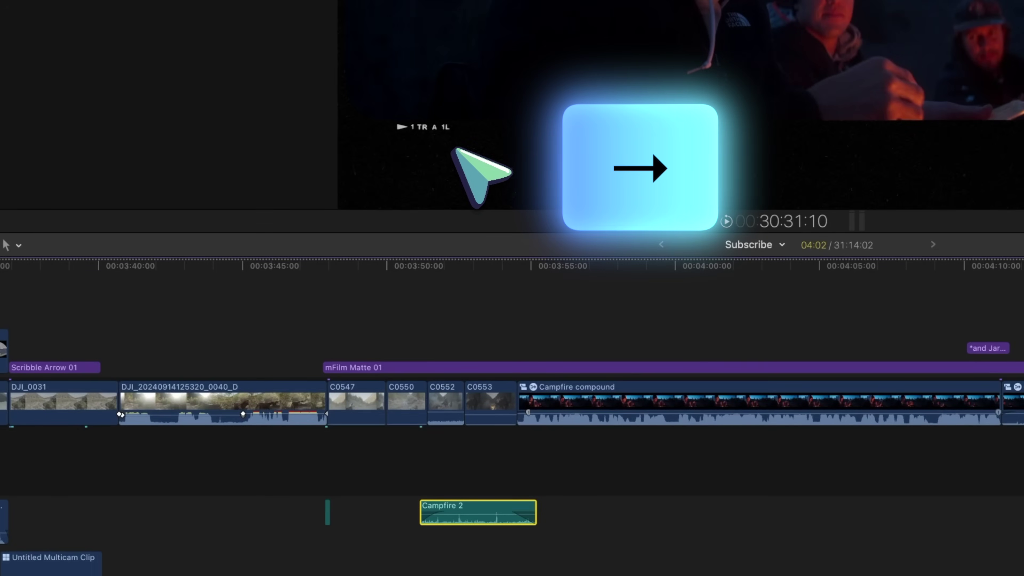
{"action": "key", "text": "Right"}
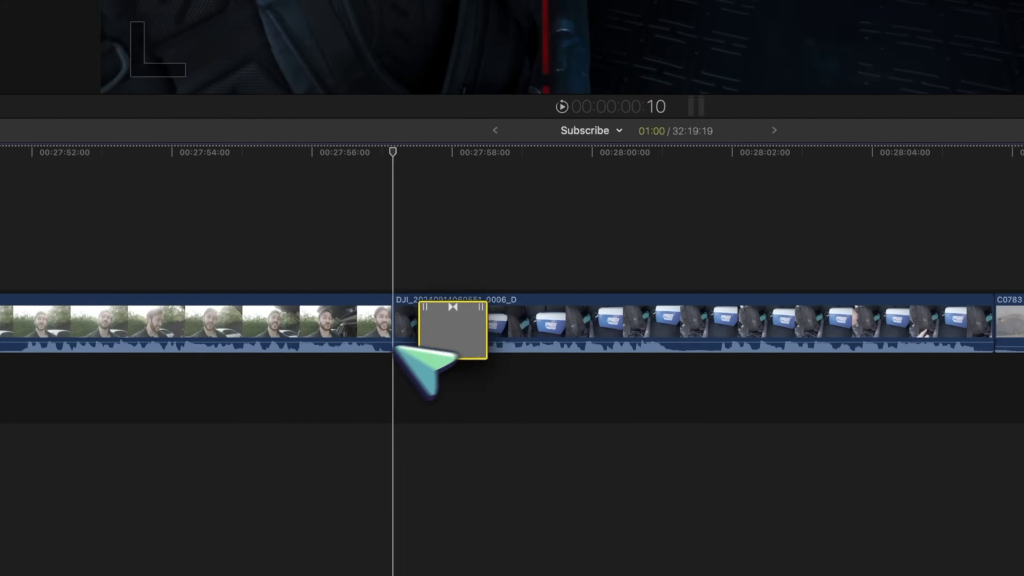
Try a transition at the DJI clip's cut, then trim about one second off its start.
{"action": "left_click_drag", "start_coordinate": [397, 347], "coordinate": [394, 343]}
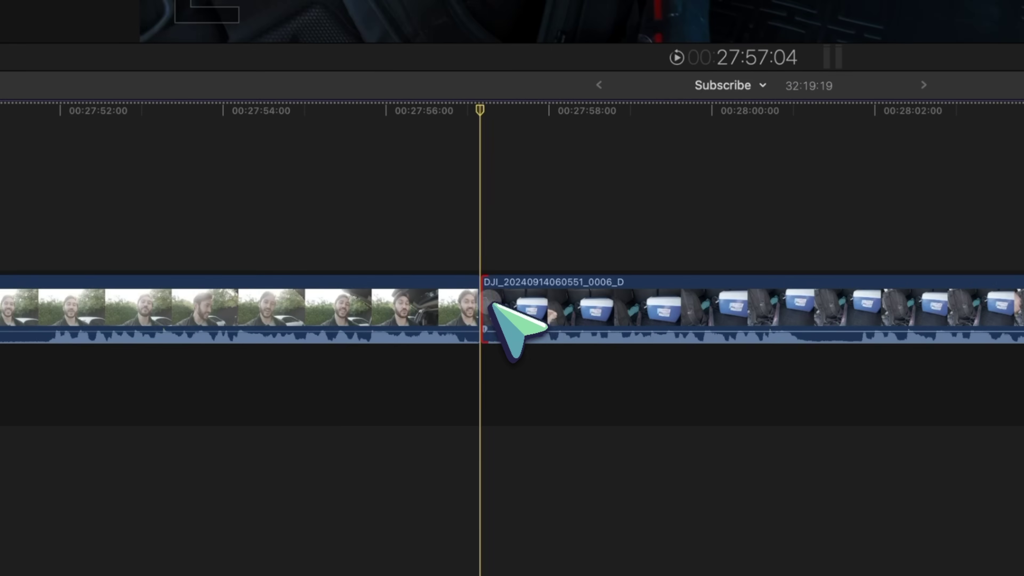
{"action": "mouse_move", "coordinate": [493, 303]}
{"action": "left_mouse_down"}
{"action": "mouse_move", "coordinate": [443, 299]}
{"action": "mouse_move", "coordinate": [493, 304]}
{"action": "left_mouse_up"}
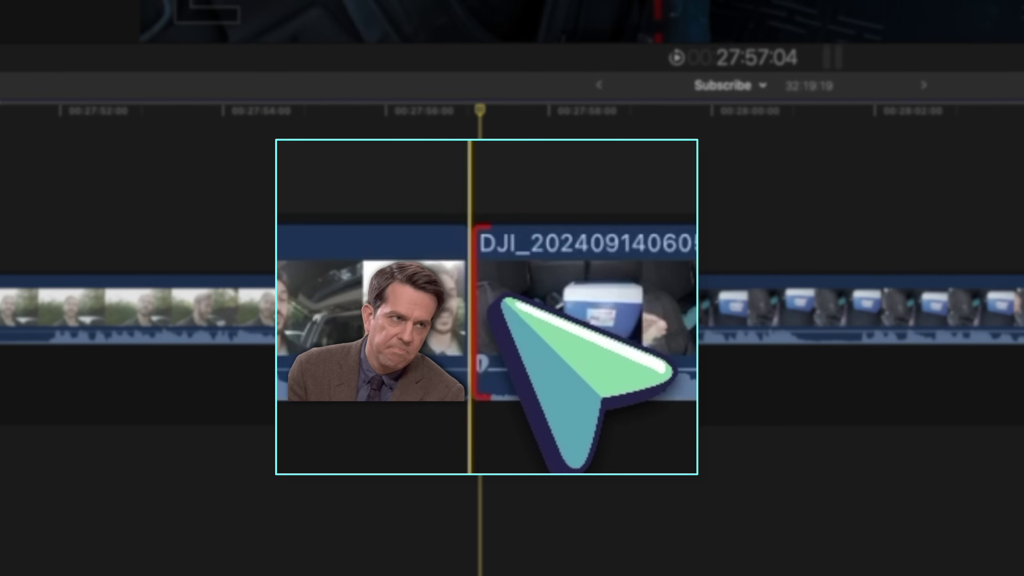
{"action": "left_click_drag", "start_coordinate": [557, 311], "coordinate": [616, 306]}
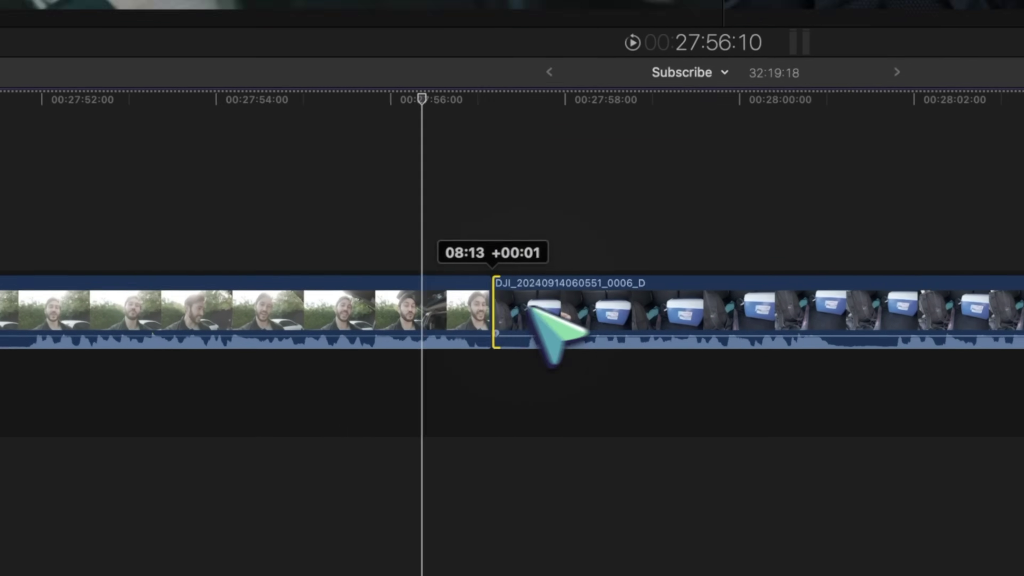
{"action": "left_click_drag", "start_coordinate": [446, 312], "coordinate": [471, 312]}
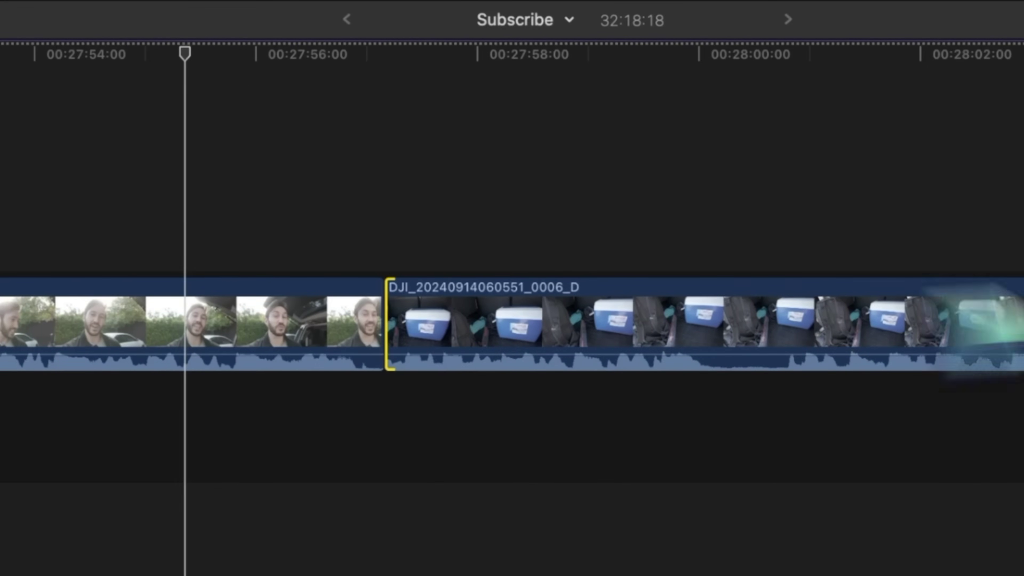
{"action": "left_click", "coordinate": [686, 343]}
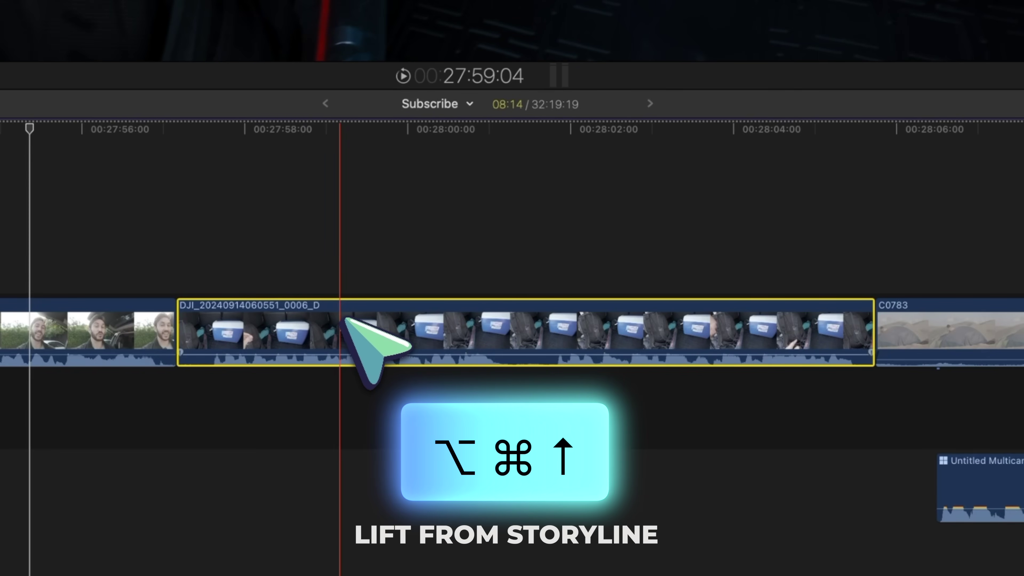
Lift the DJI clip above the storyline with Lift from Storyline, leaving a gap before C0783.
{"action": "key", "text": "alt+super+Up"}
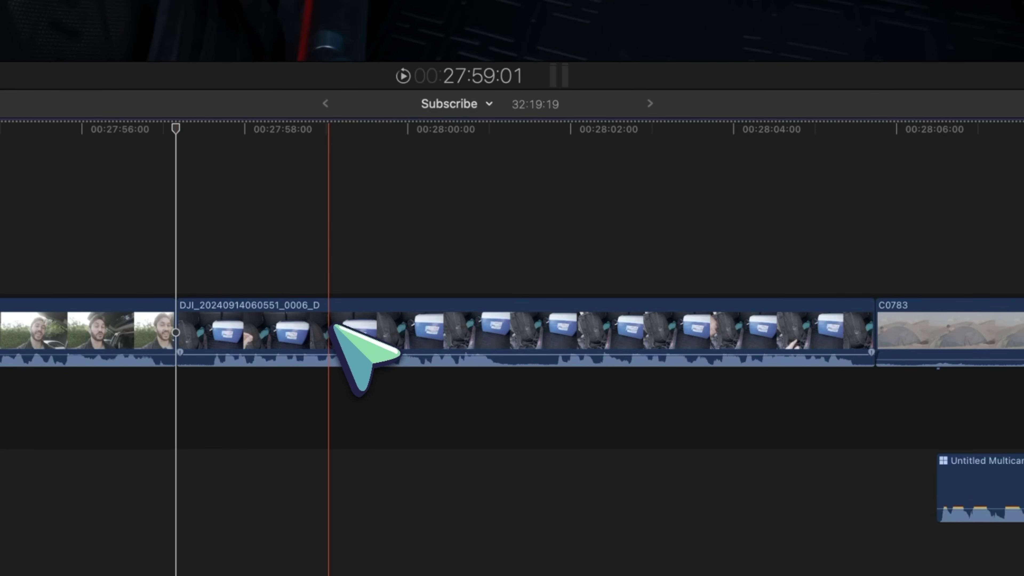
{"action": "right_click", "coordinate": [335, 325]}
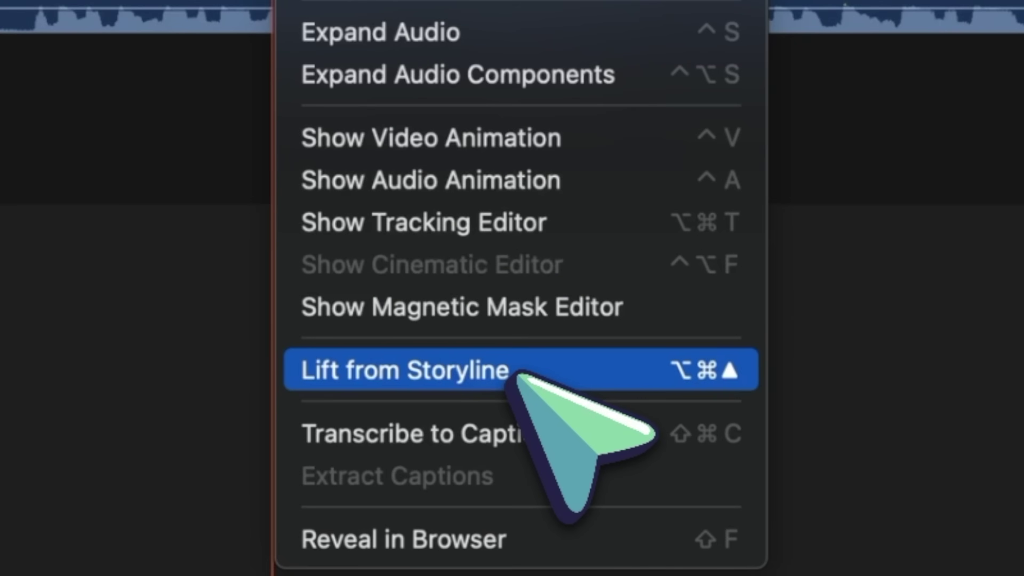
{"action": "left_click", "coordinate": [518, 377]}
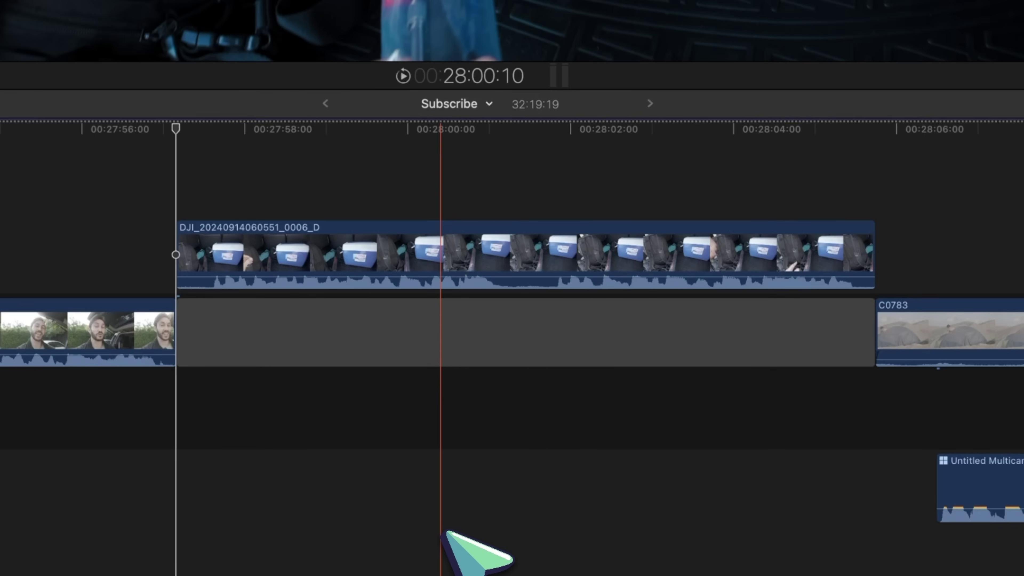
Add a hold frame at the start of the lifted DJI clip and lengthen it.
{"action": "left_click", "coordinate": [198, 258]}
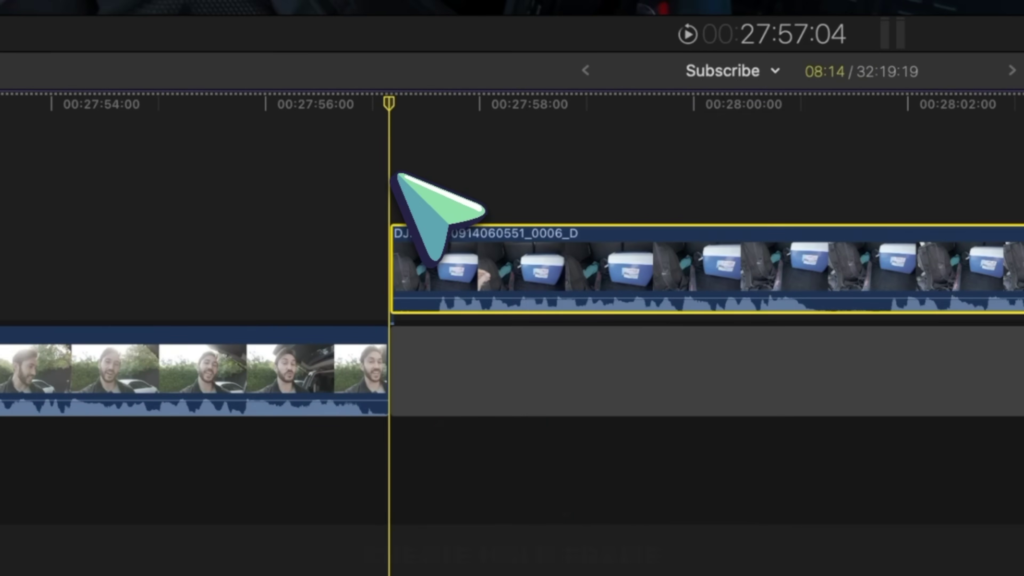
{"action": "key", "text": "shift+h"}
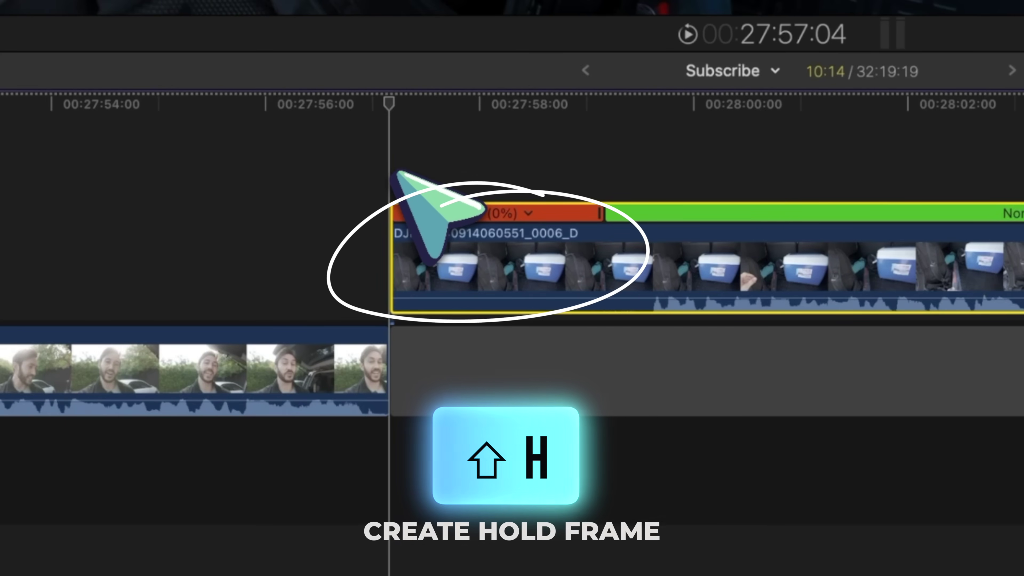
{"action": "left_click_drag", "start_coordinate": [601, 212], "coordinate": [676, 216]}
{"action": "left_click_drag", "start_coordinate": [504, 215], "coordinate": [560, 226]}
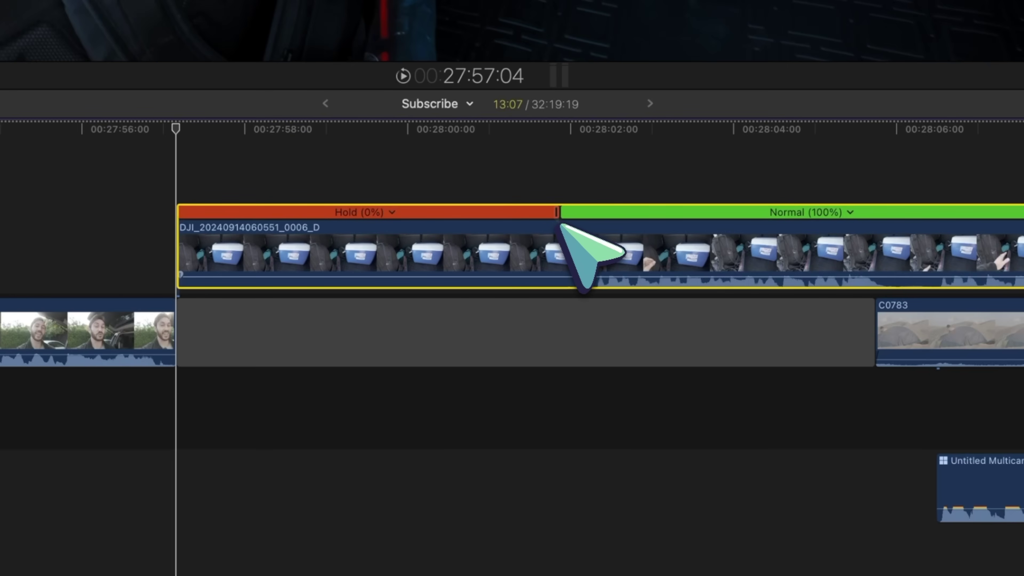
Slide the clip earlier, trim its start to the playhead, and overwrite it into the gap.
{"action": "left_click_drag", "start_coordinate": [646, 241], "coordinate": [271, 251]}
{"action": "key", "text": "s"}
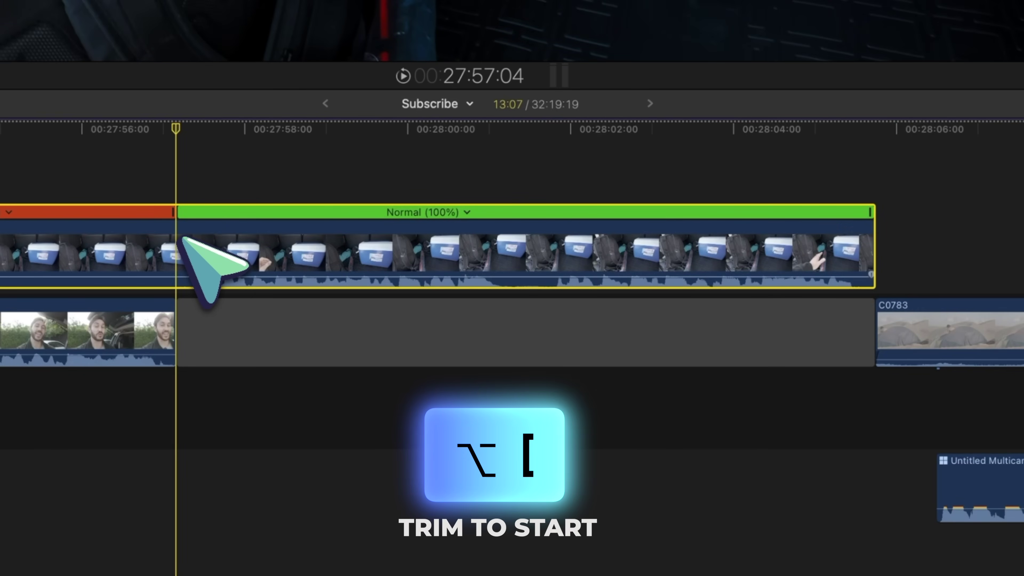
{"action": "key", "text": "alt+bracketleft"}
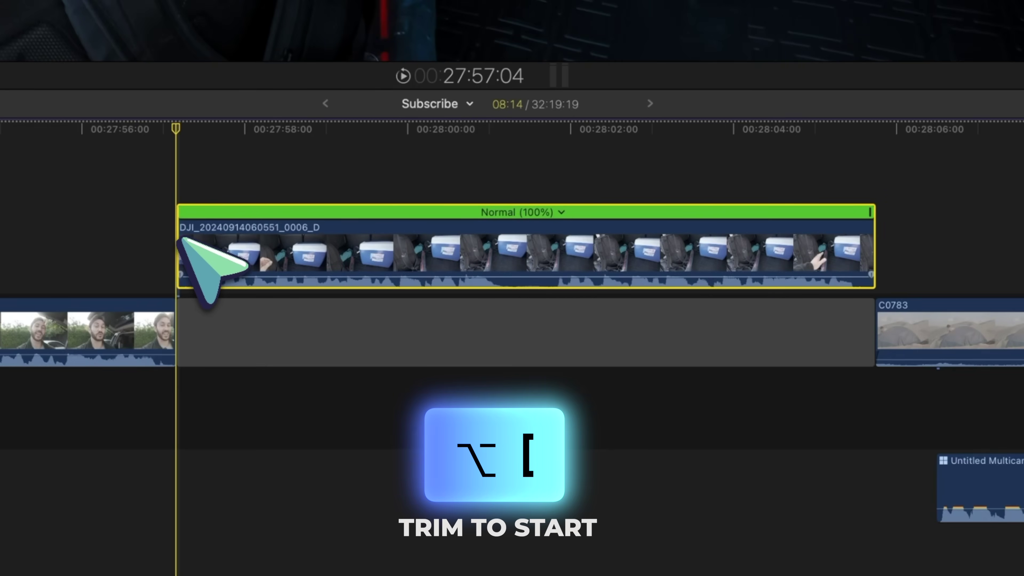
{"action": "key", "text": "alt+super+Down"}
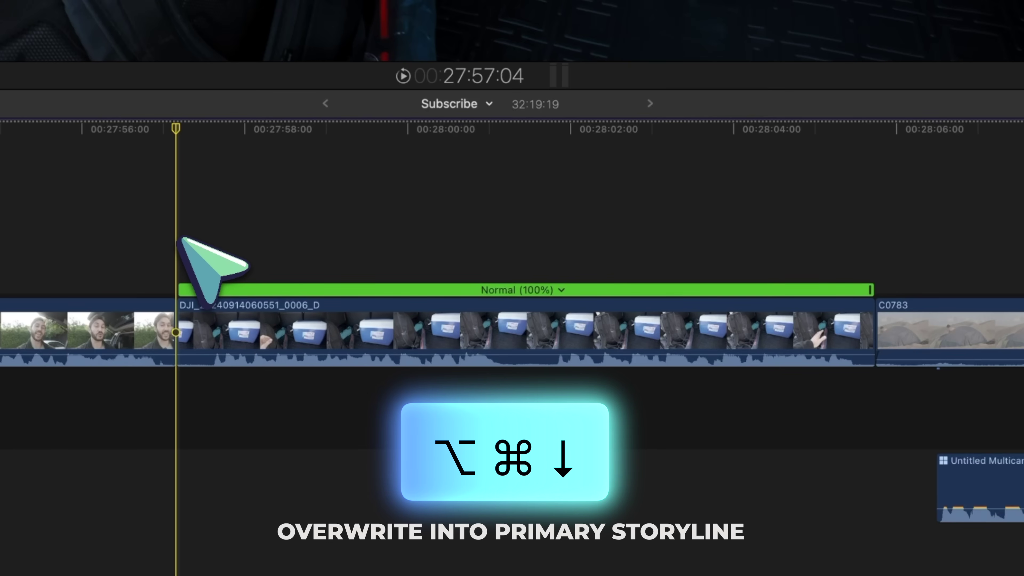
Add the default one-second cross dissolve at the DJI cut and play it back twice.
{"action": "key", "text": "super+t"}
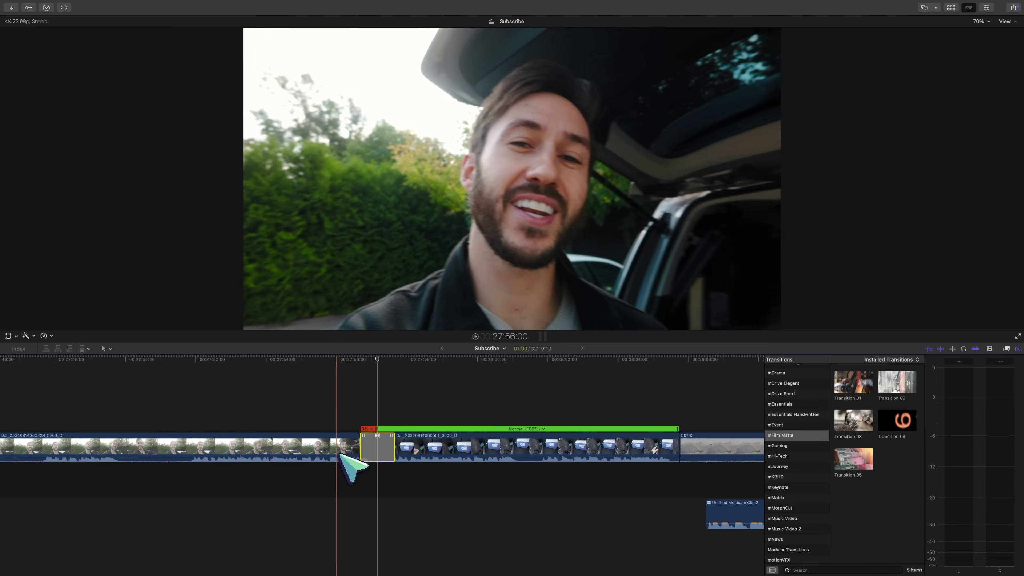
{"action": "key", "text": "space"}
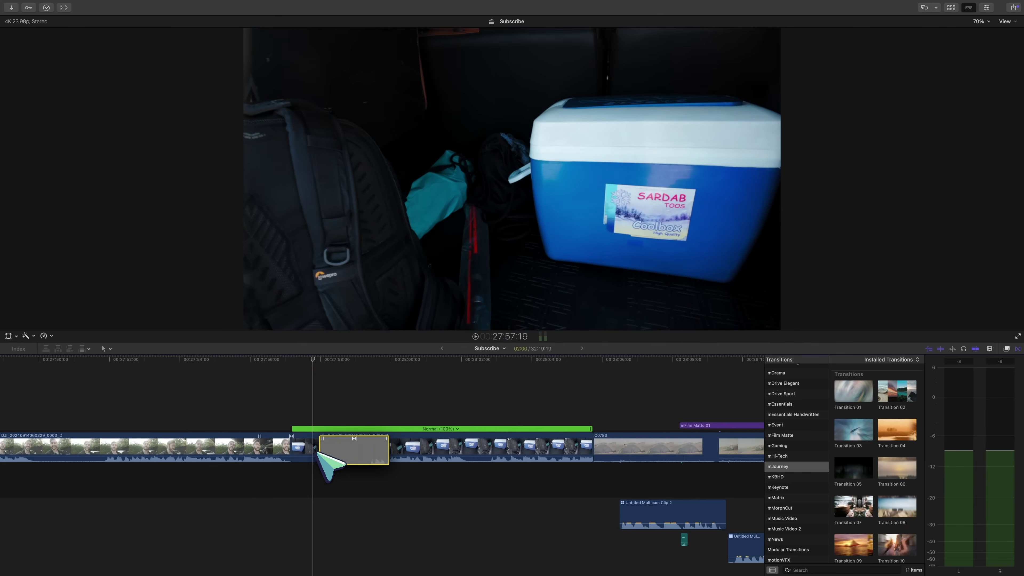
{"action": "key", "text": "space"}
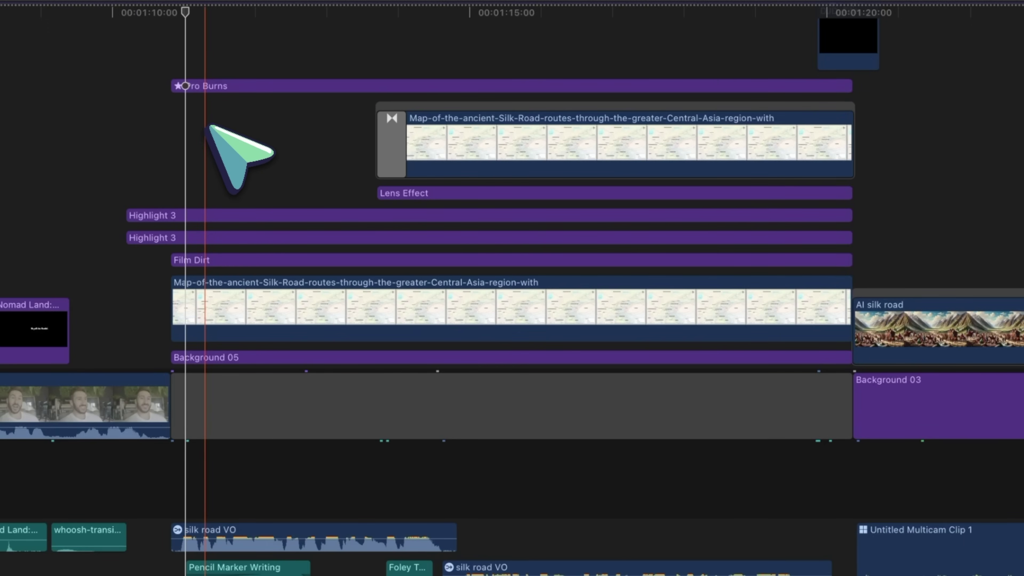
Marquee-select the stacked Silk Road map layers and make them a compound clip named 'Example'.
{"action": "left_click_drag", "start_coordinate": [127, 55], "coordinate": [612, 361]}
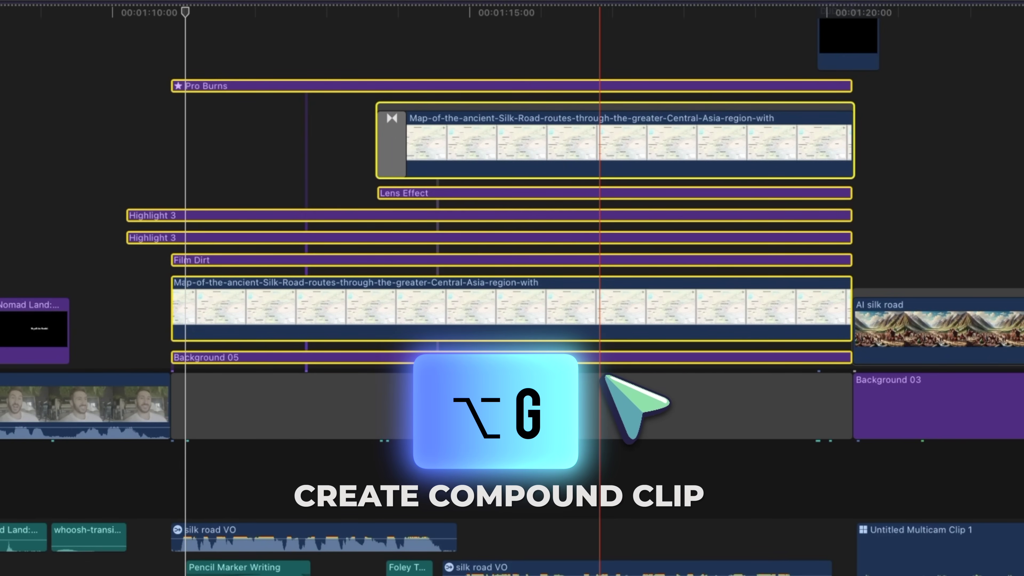
{"action": "key", "text": "alt+g"}
{"action": "type", "text": "Example"}
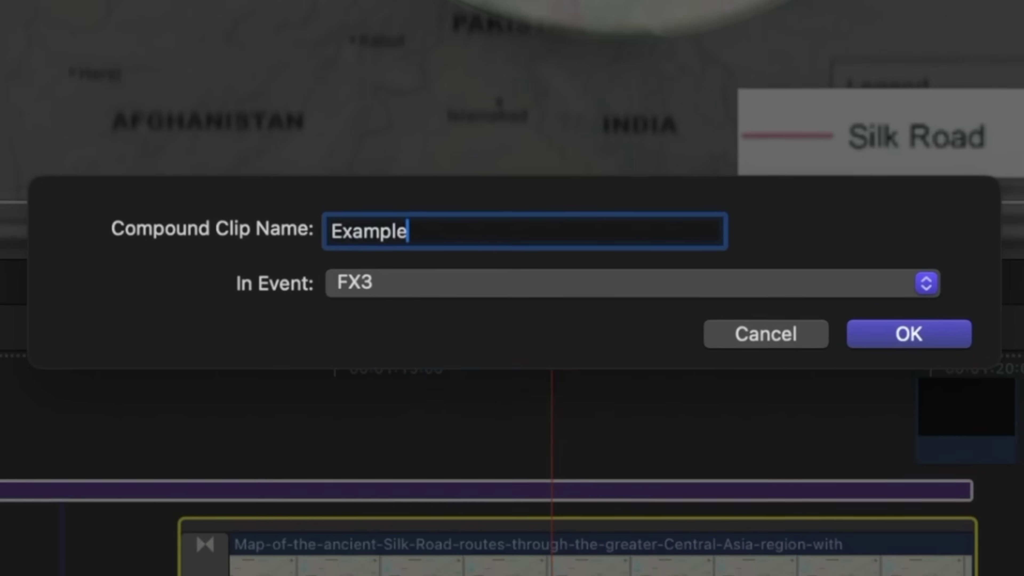
{"action": "key", "text": "Return"}
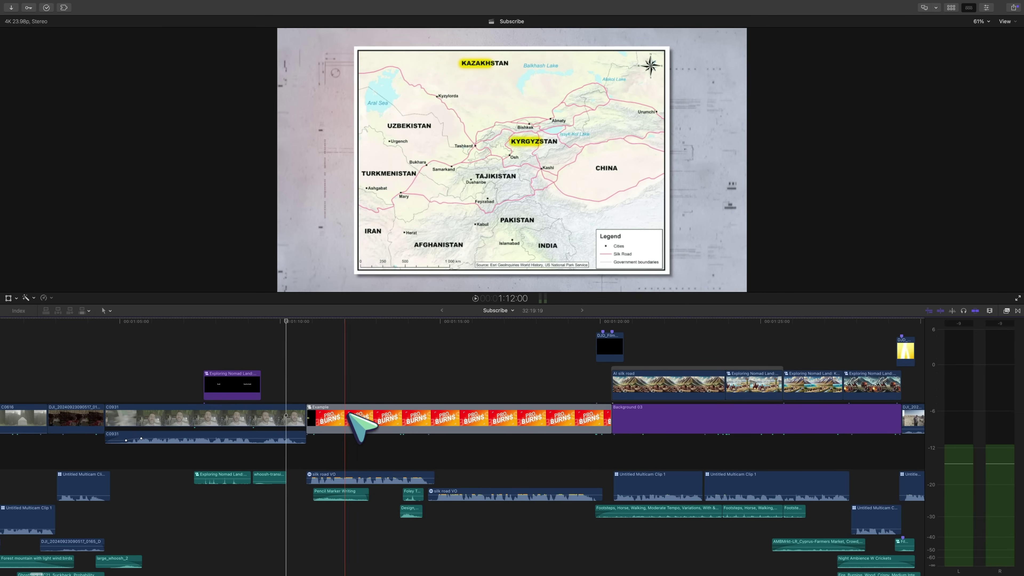
Open the Example compound clip, return to Subscribe, and adjust the Example–Background 03 edit point.
{"action": "double_click", "coordinate": [350, 415]}
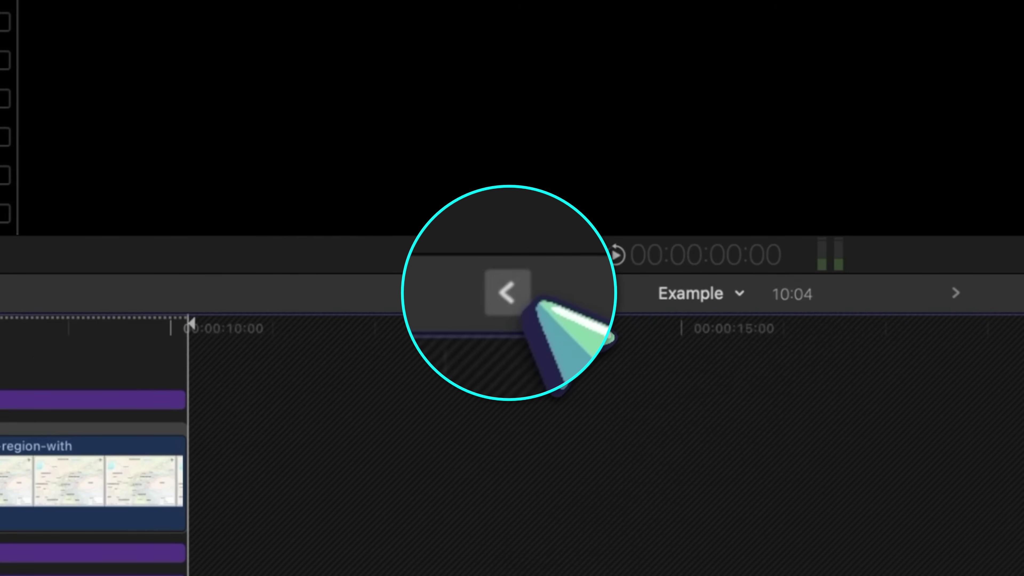
{"action": "left_click", "coordinate": [508, 292]}
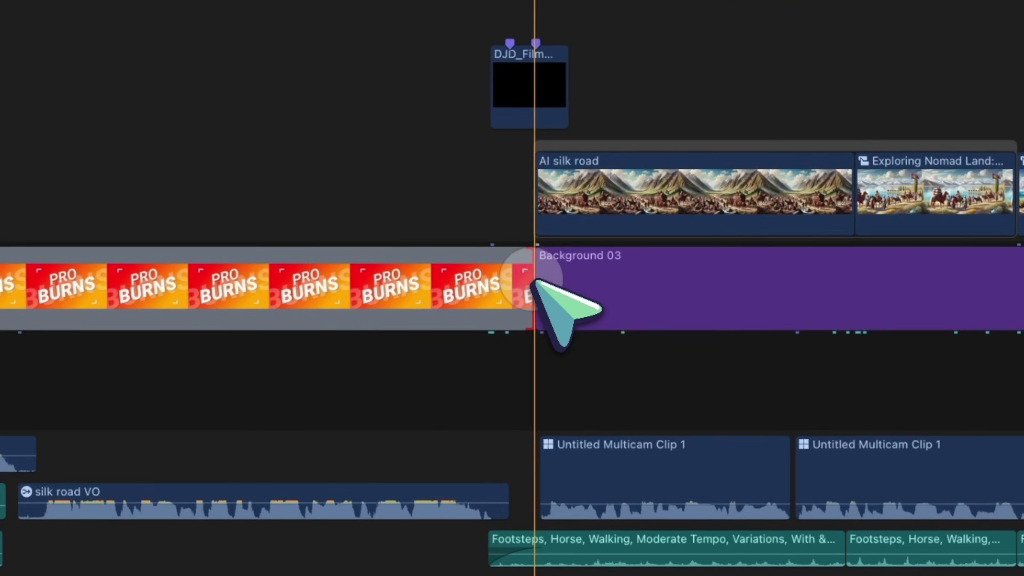
{"action": "left_click_drag", "start_coordinate": [611, 448], "coordinate": [651, 447]}
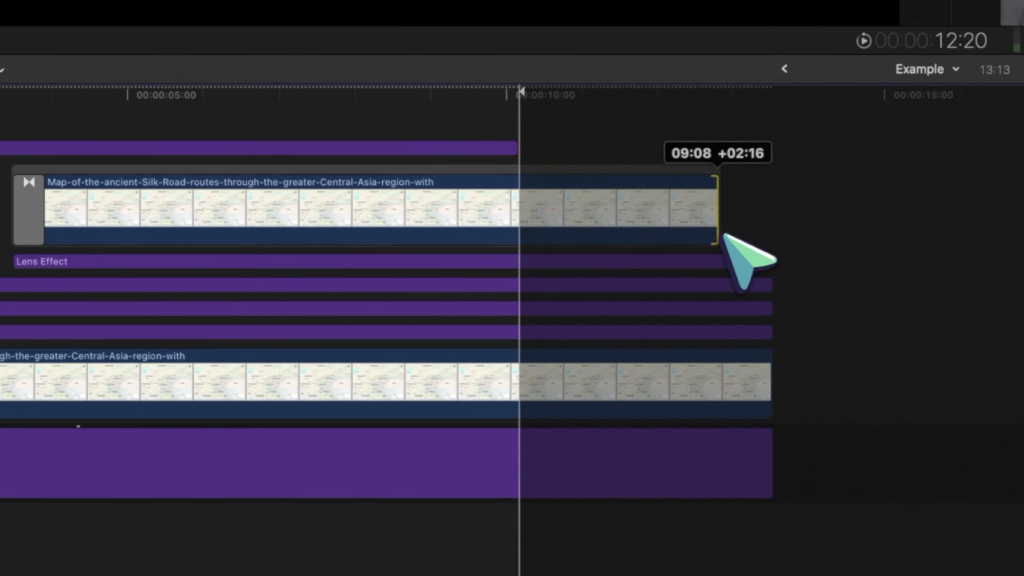
Lengthen the map clip inside Example, then extend Example's end on the Subscribe timeline.
{"action": "left_click_drag", "start_coordinate": [727, 242], "coordinate": [779, 242]}
{"action": "left_click", "coordinate": [812, 45]}
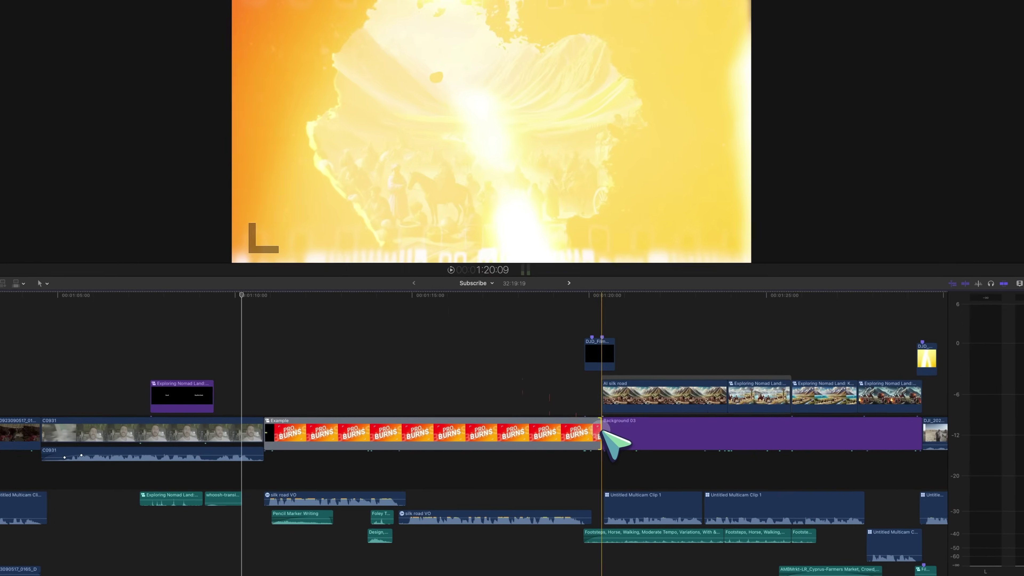
{"action": "left_click_drag", "start_coordinate": [612, 450], "coordinate": [678, 448]}
{"action": "left_click_drag", "start_coordinate": [646, 310], "coordinate": [697, 315]}
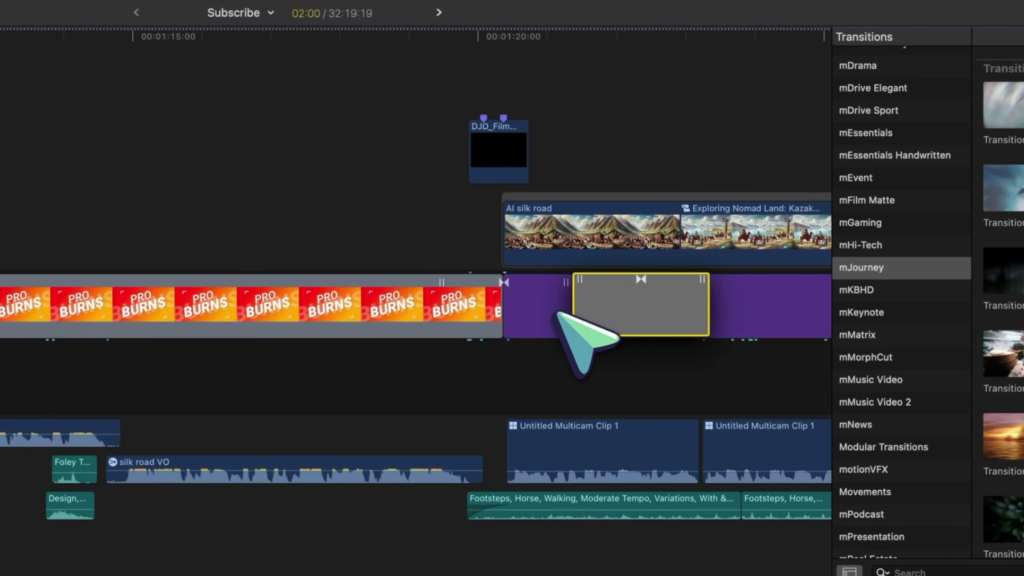
{"action": "key", "text": "super+z"}
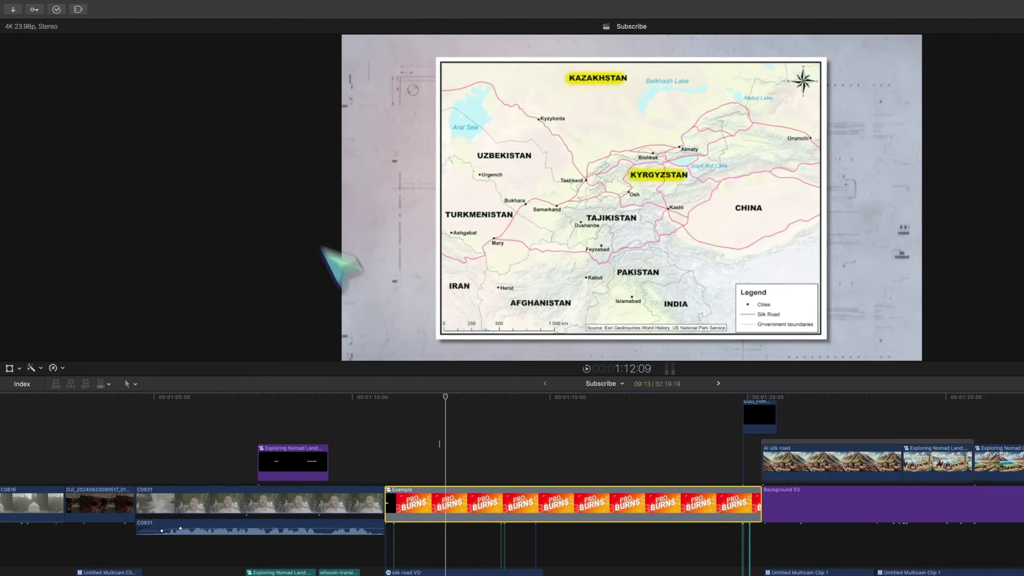
{"action": "left_click", "coordinate": [266, 8]}
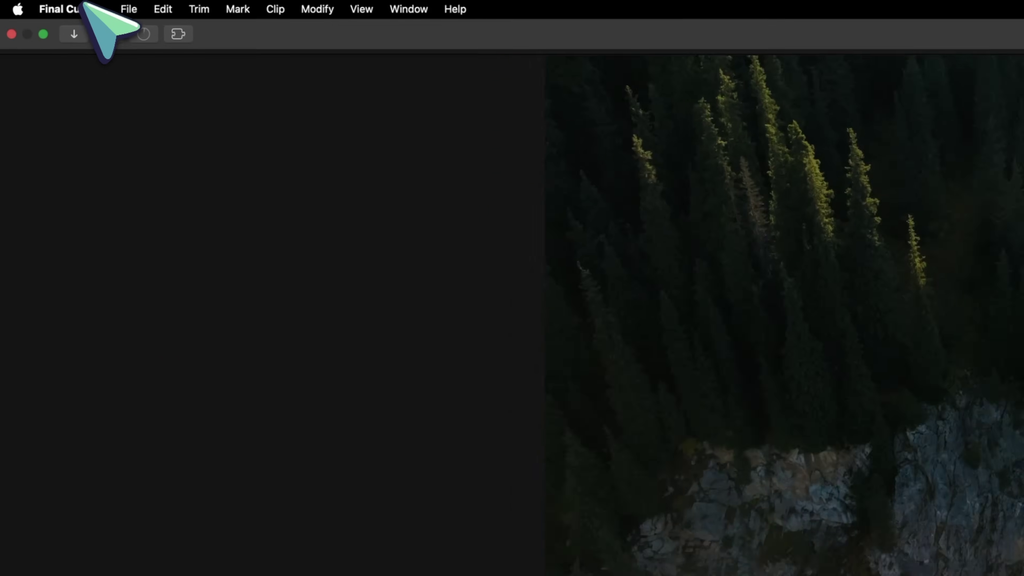
{"action": "left_click", "coordinate": [74, 9]}
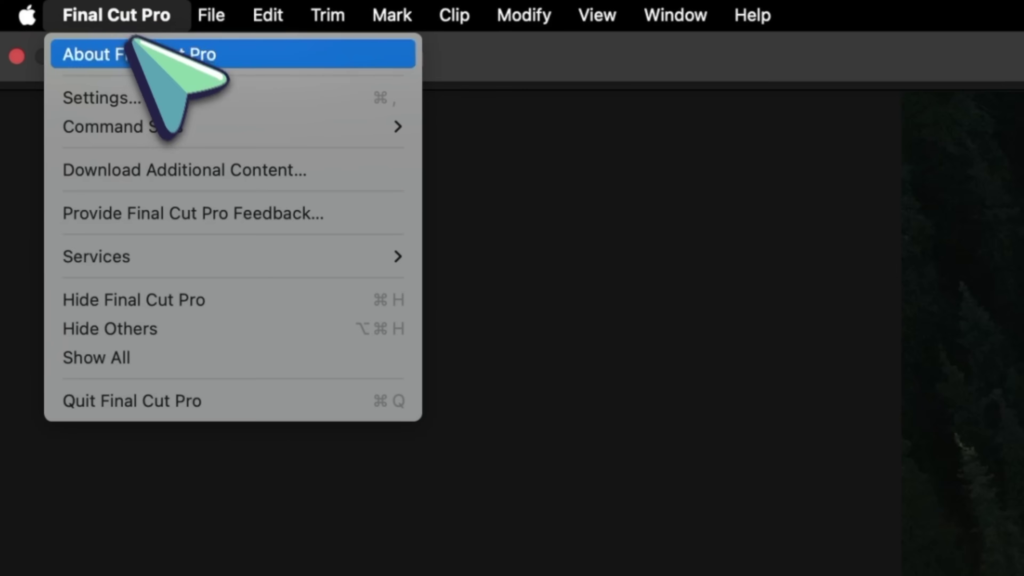
Open Final Cut Pro's Settings window to review the app preferences.
{"action": "left_click", "coordinate": [141, 93]}
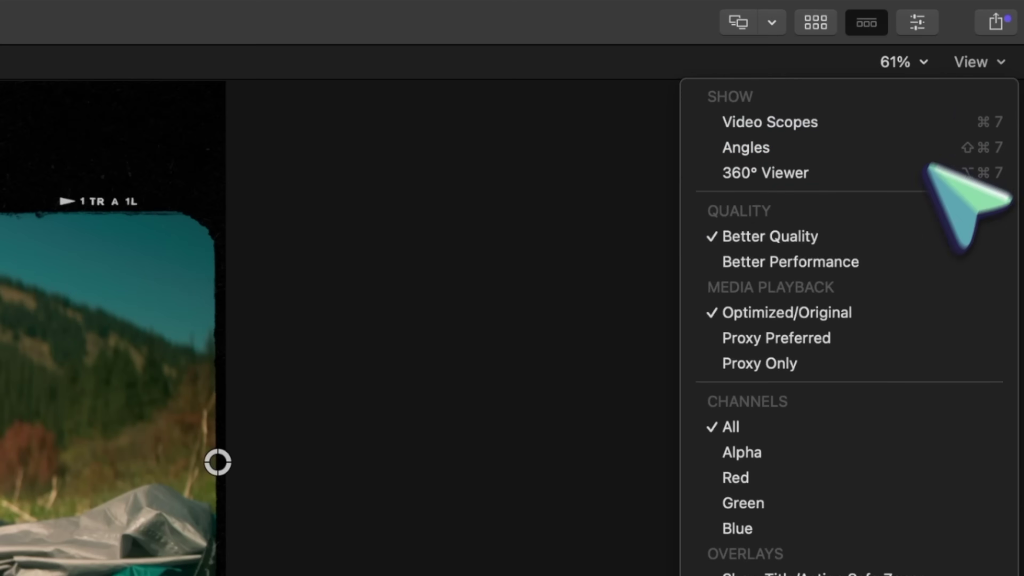
Switch the viewer to Better Performance and render the selected timeline clips and titles.
{"action": "left_click", "coordinate": [893, 262]}
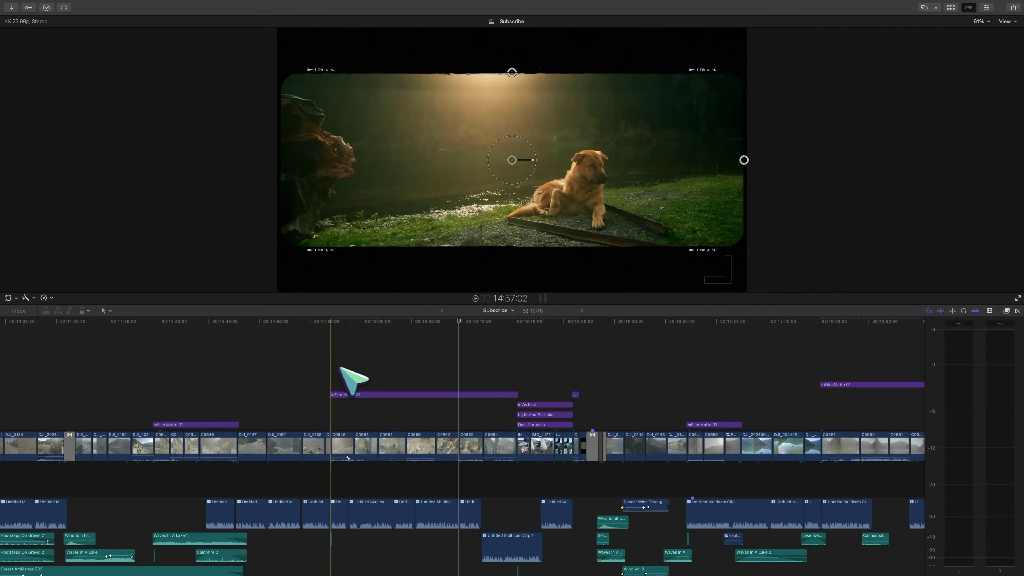
{"action": "left_click_drag", "start_coordinate": [339, 367], "coordinate": [595, 475]}
{"action": "key", "text": "ctrl+r"}
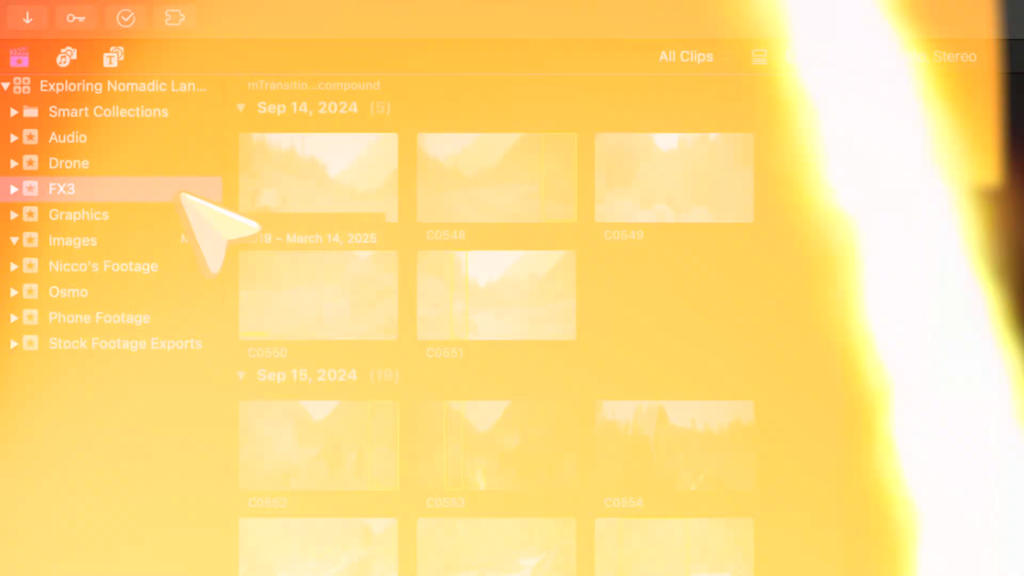
Transcode the FX3 event to create 50% ProRes Proxy media.
{"action": "right_click", "coordinate": [180, 192]}
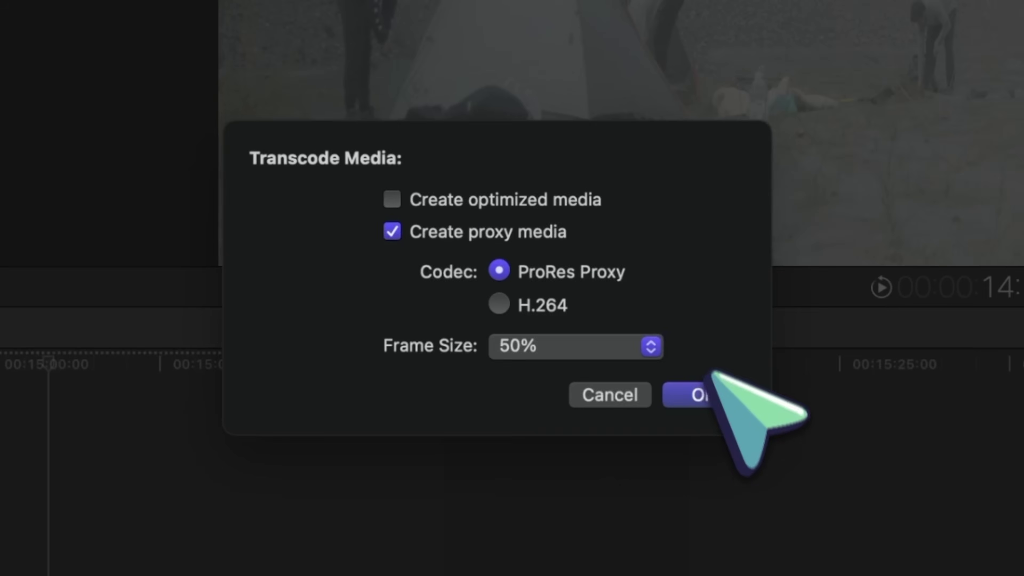
{"action": "left_click", "coordinate": [703, 394]}
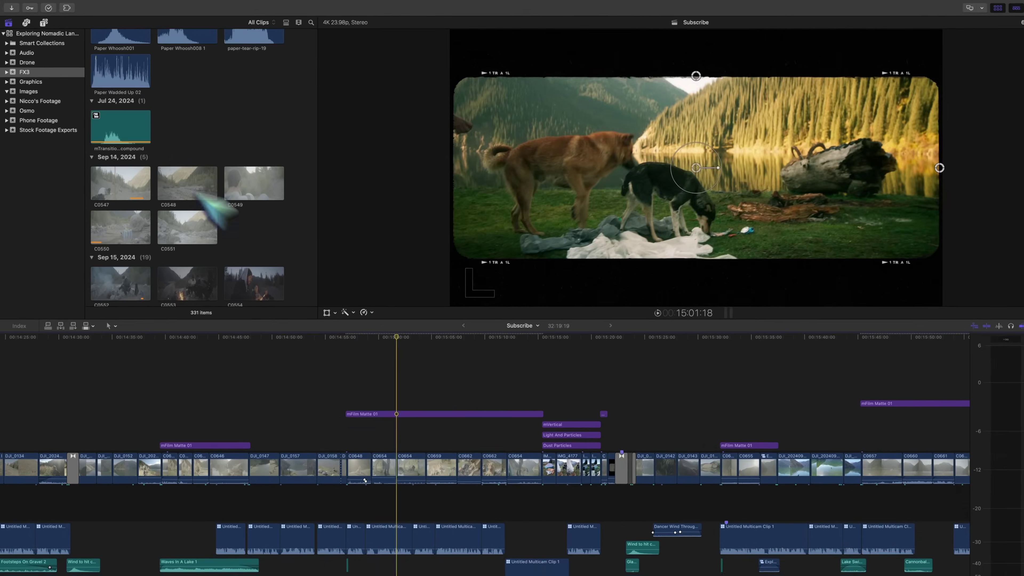
{"action": "scroll", "coordinate": [544, 323], "scroll_direction": "down", "scroll_amount": 10}
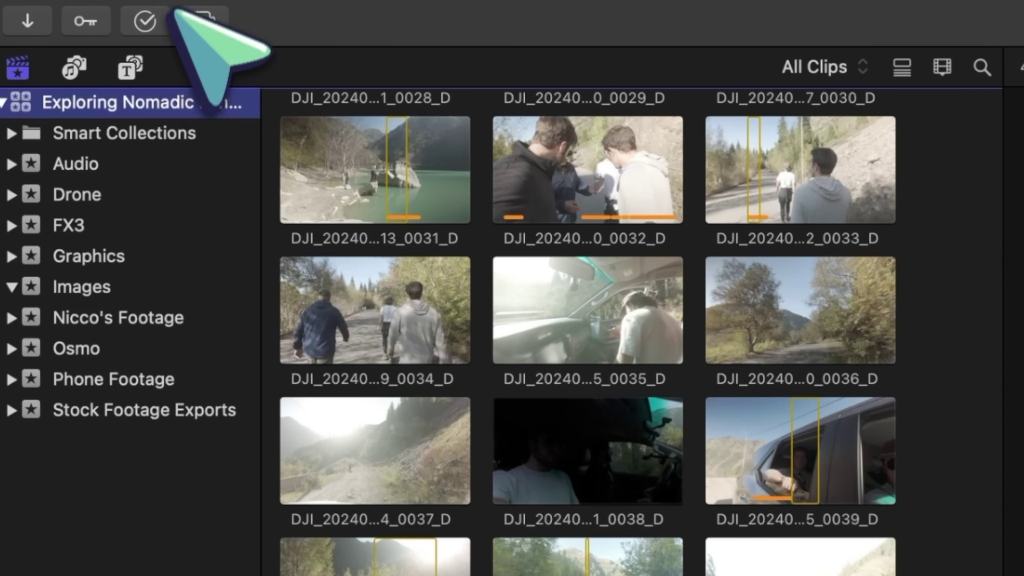
Delete all render files plus optimized and proxy media through Delete Generated Library Files.
{"action": "left_click", "coordinate": [220, 10]}
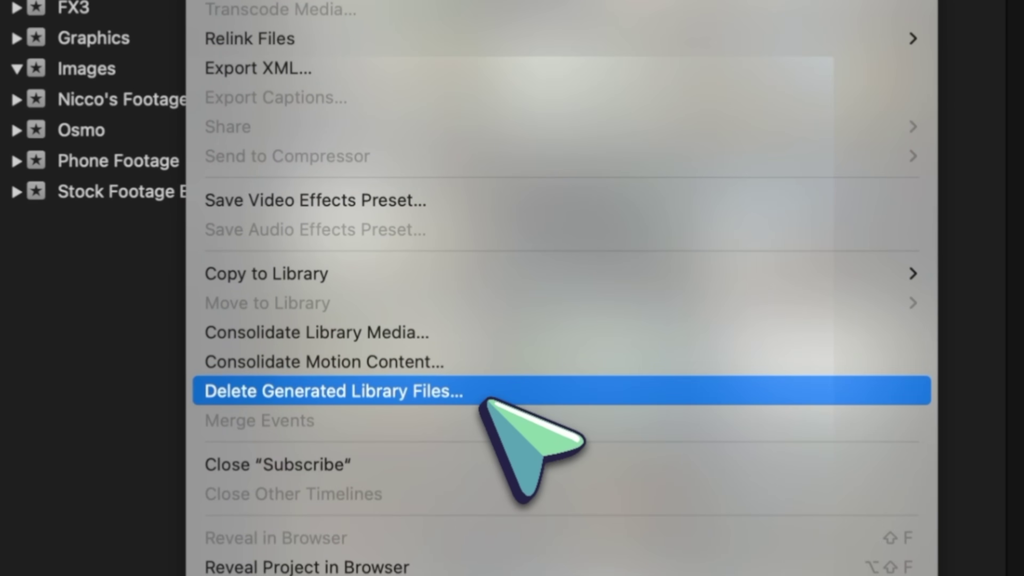
{"action": "left_click", "coordinate": [484, 401]}
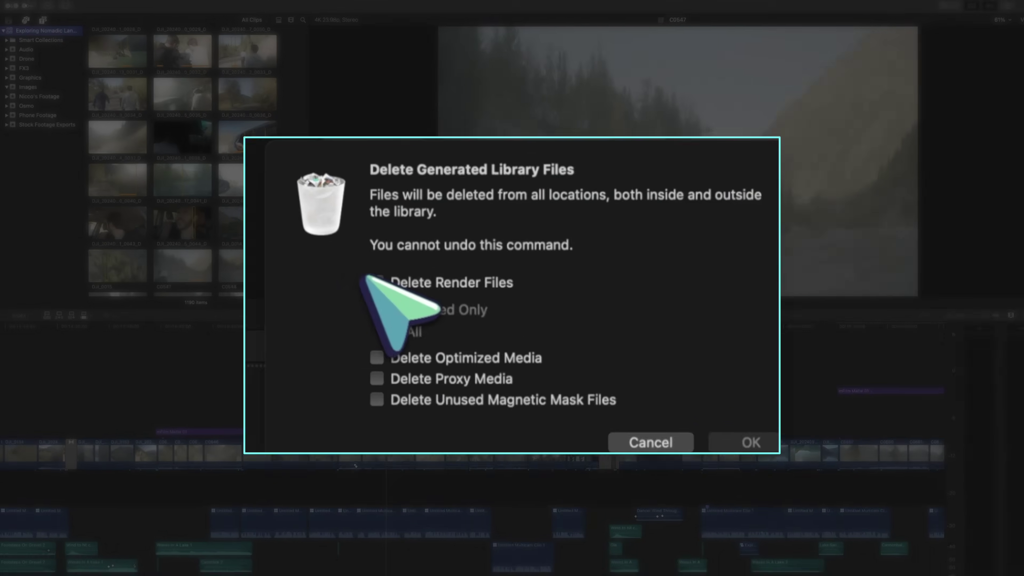
{"action": "left_click", "coordinate": [366, 319]}
{"action": "left_click", "coordinate": [359, 346]}
{"action": "left_click", "coordinate": [361, 367]}
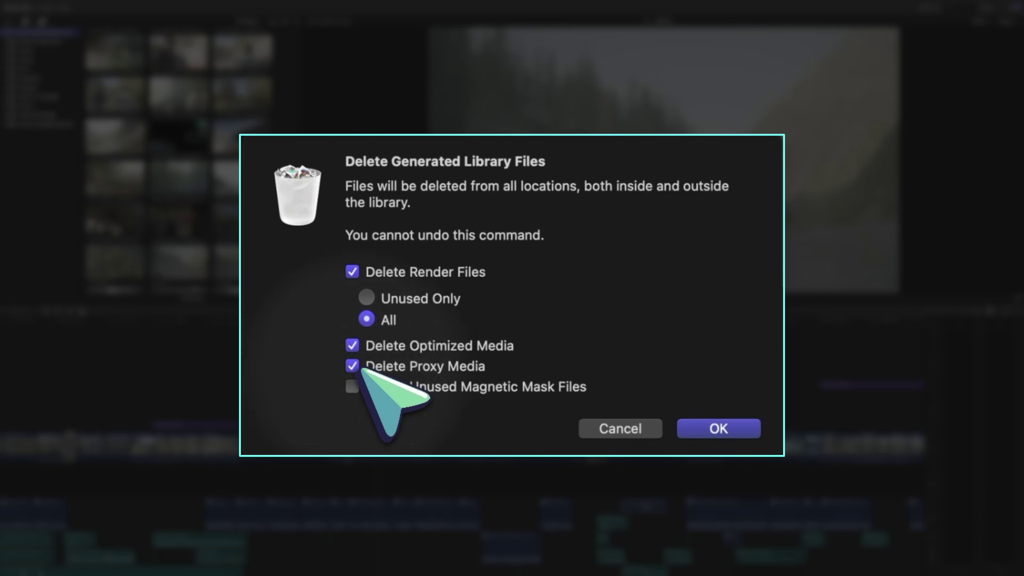
{"action": "left_click", "coordinate": [712, 429]}
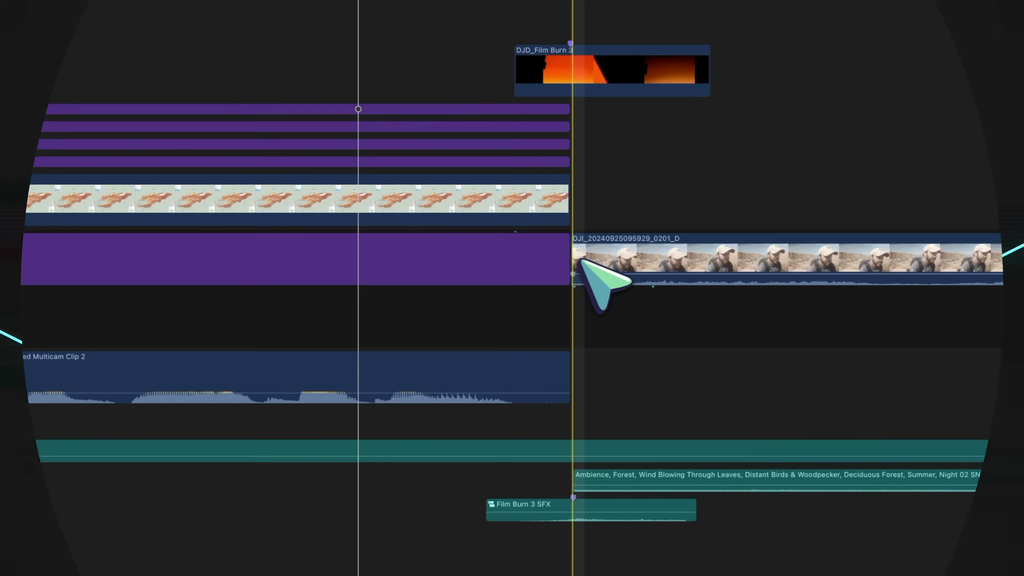
Shorten the purple clip before the DJI clip, and connect Film Burn 3 SFX at the DJI clip's start.
{"action": "left_click_drag", "start_coordinate": [590, 251], "coordinate": [217, 271]}
{"action": "scroll", "coordinate": [220, 274], "scroll_direction": "left", "scroll_amount": 8}
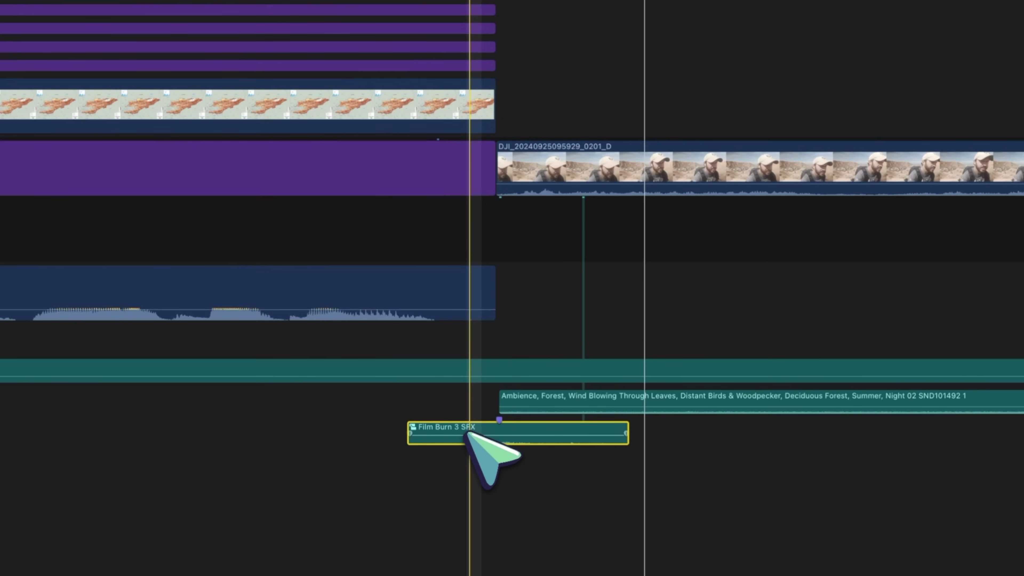
{"action": "left_click", "coordinate": [465, 432], "text": "alt+super"}
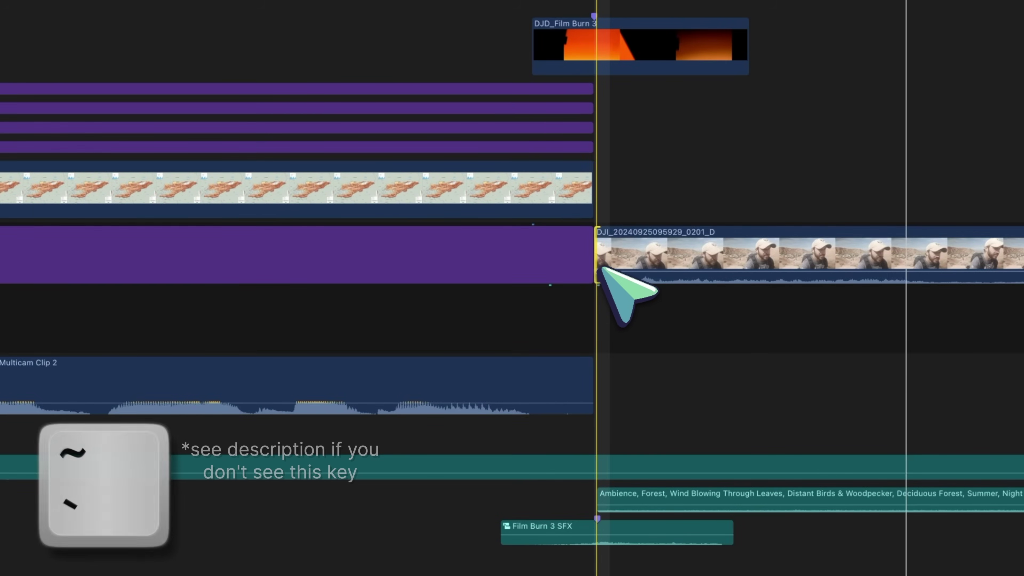
Move the cut before the 0201 DJI clip earlier, then slip the 0198 clip's footage to -00:07.
{"action": "left_click_drag", "start_coordinate": [600, 257], "coordinate": [393, 252]}
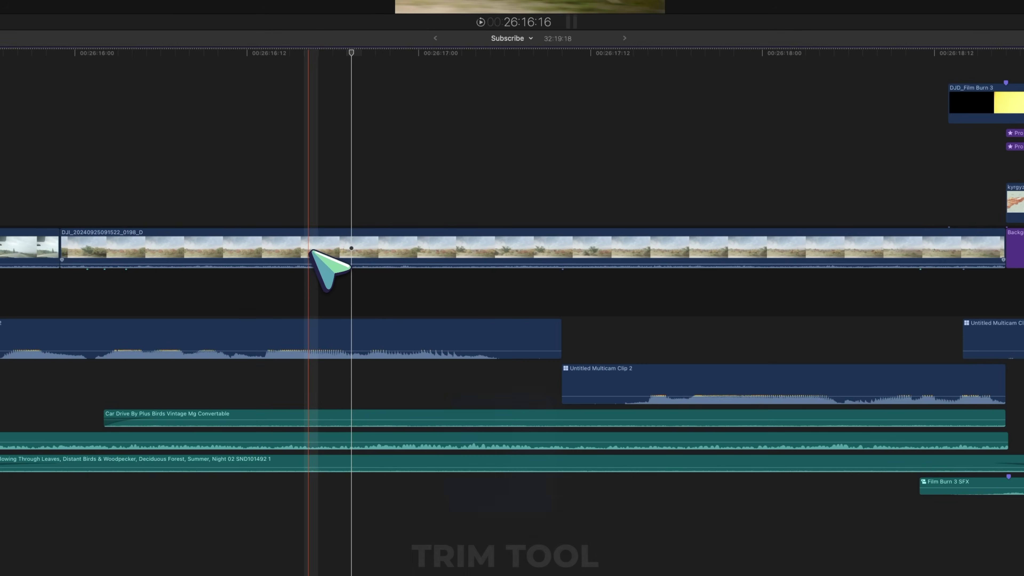
{"action": "key", "text": "t"}
{"action": "left_click_drag", "start_coordinate": [287, 252], "coordinate": [416, 254]}
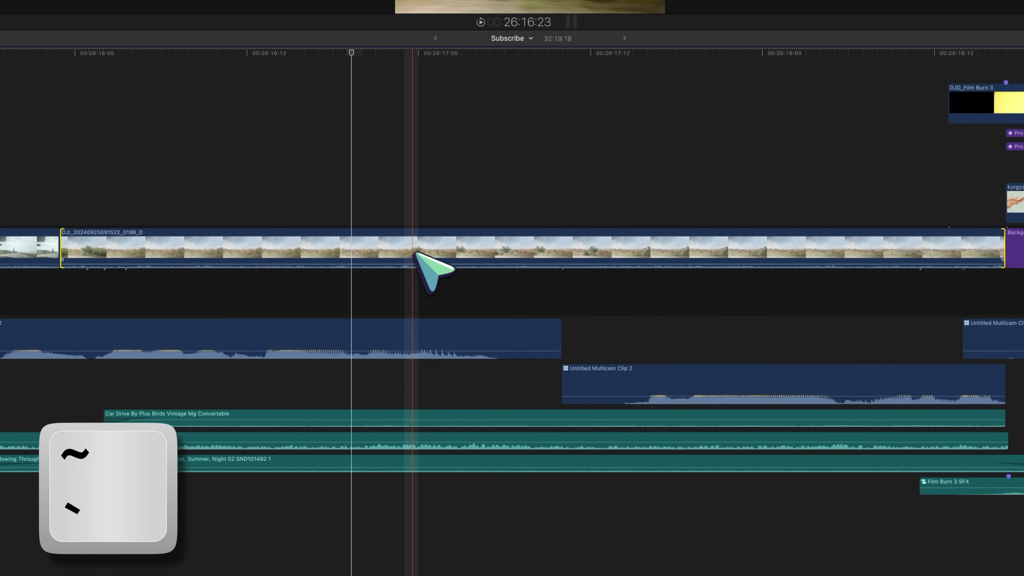
{"action": "mouse_move", "coordinate": [414, 254]}
{"action": "left_mouse_down"}
{"action": "mouse_move", "coordinate": [274, 251]}
{"action": "mouse_move", "coordinate": [400, 255]}
{"action": "mouse_move", "coordinate": [423, 244]}
{"action": "left_mouse_up"}
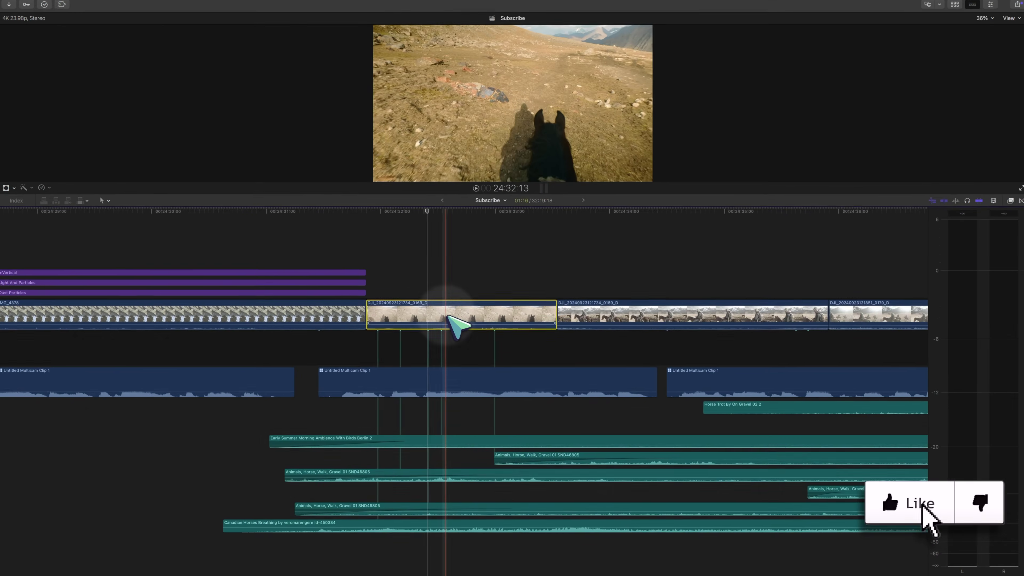
Lift the 0169 DJI clip out and connect it above the storyline, then undo that move.
{"action": "left_click_drag", "start_coordinate": [453, 325], "coordinate": [369, 241]}
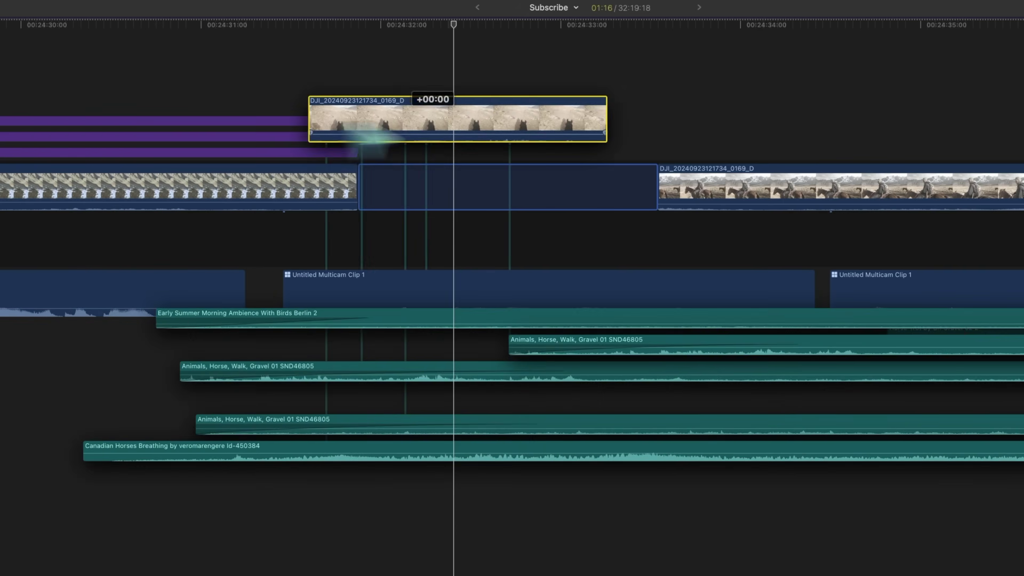
{"action": "left_click_drag", "start_coordinate": [373, 137], "coordinate": [479, 172]}
{"action": "key", "text": "grave"}
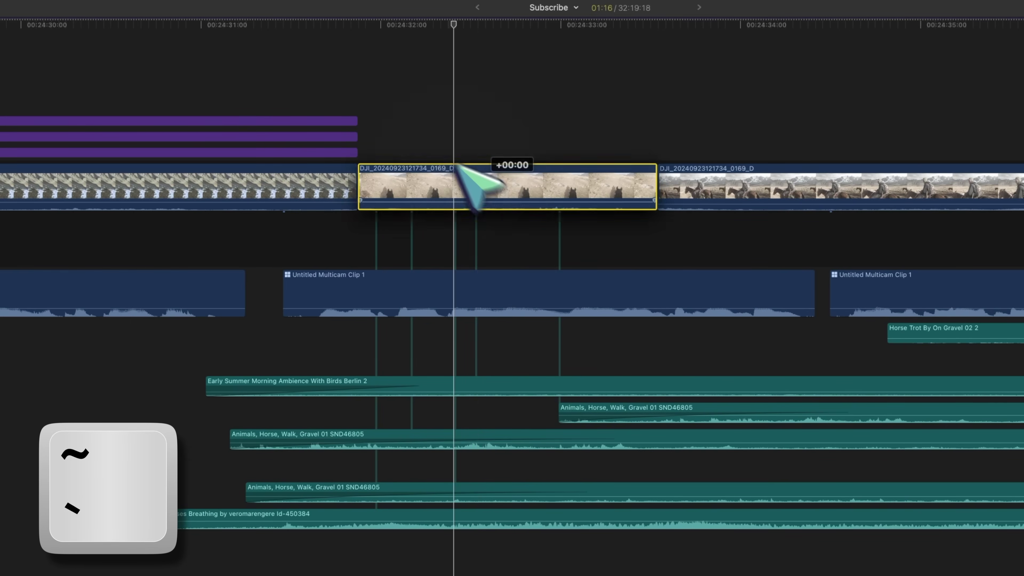
{"action": "left_click_drag", "start_coordinate": [458, 165], "coordinate": [125, 38]}
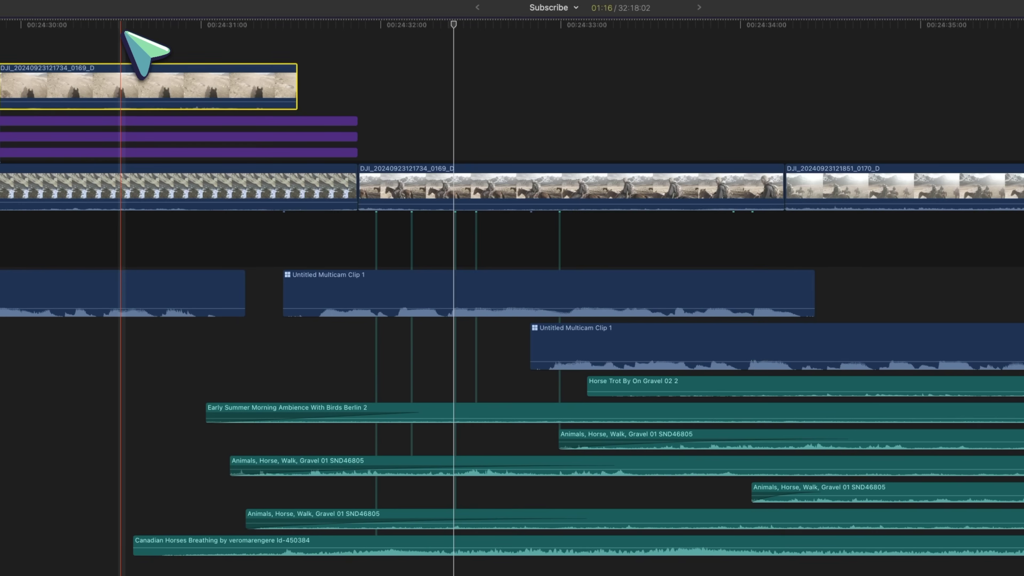
{"action": "key", "text": "super+z"}
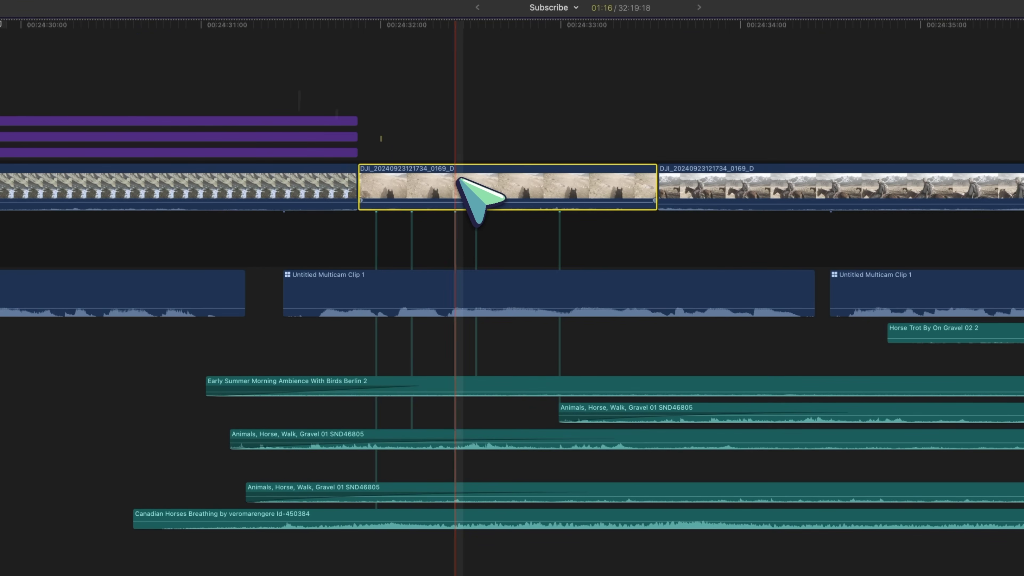
Delete the 0169 DJI clip section with grave held so its connected audio stays in place.
{"action": "key", "text": "Delete"}
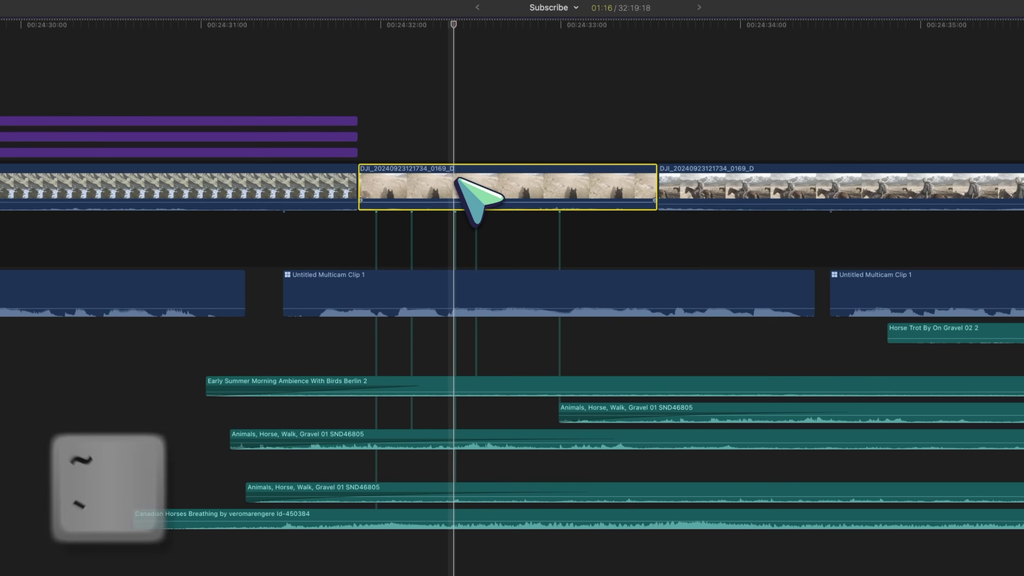
{"action": "key", "text": "grave"}
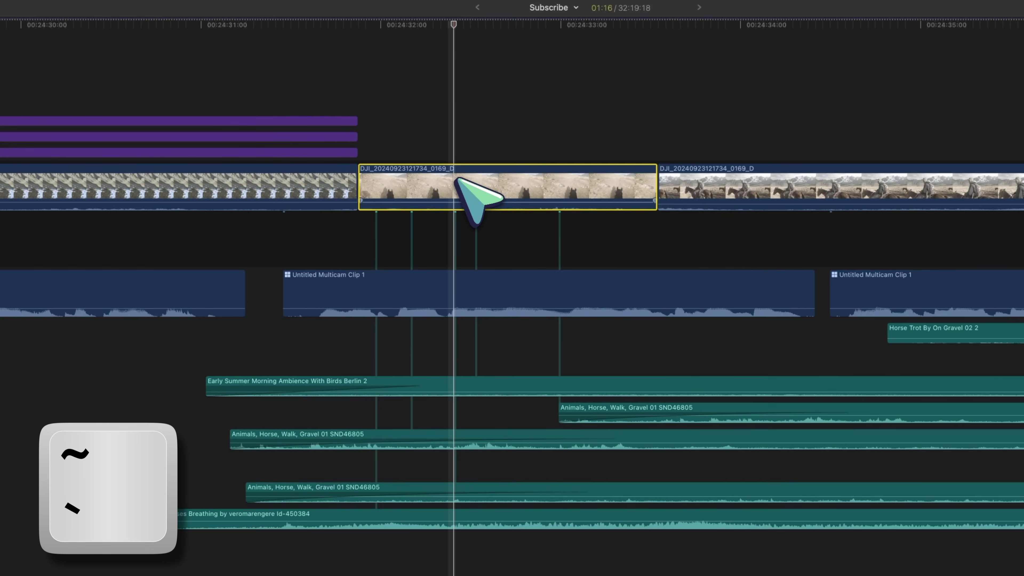
{"action": "key", "text": "Delete"}
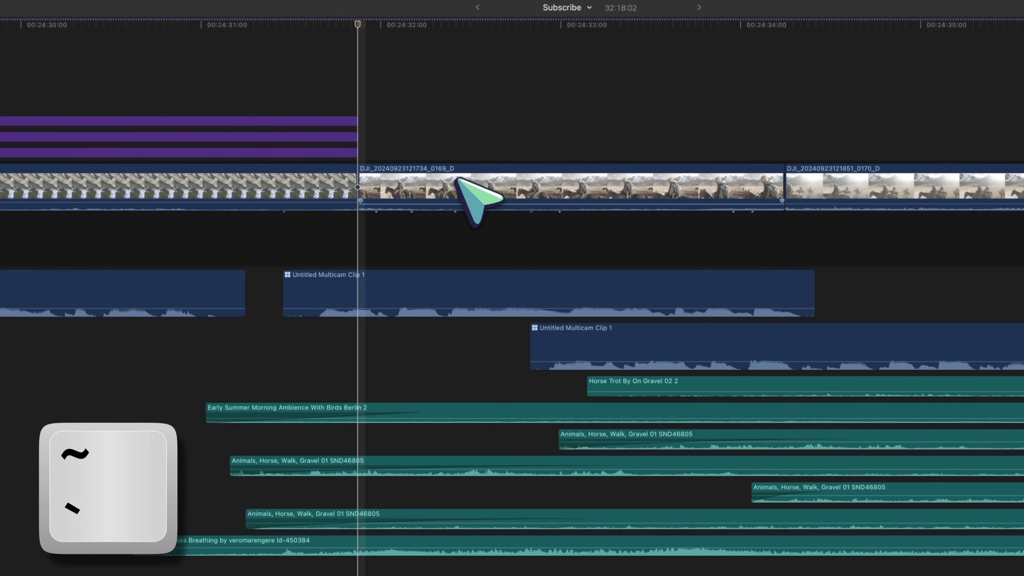